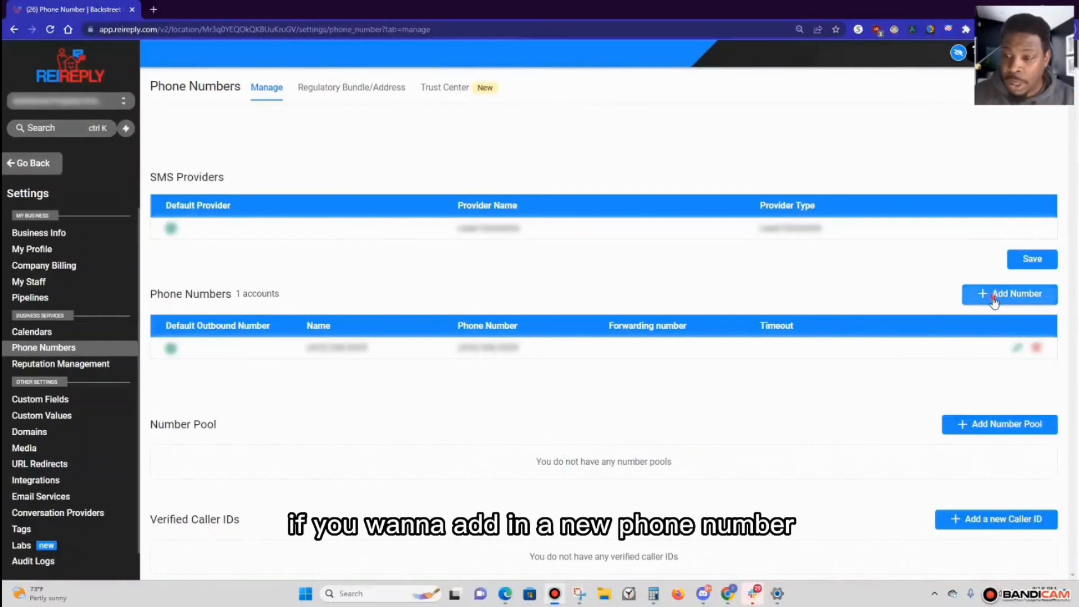
Step: Search the available United States phone numbers to add for area code 410, with protection mode off
left_click(963, 304)
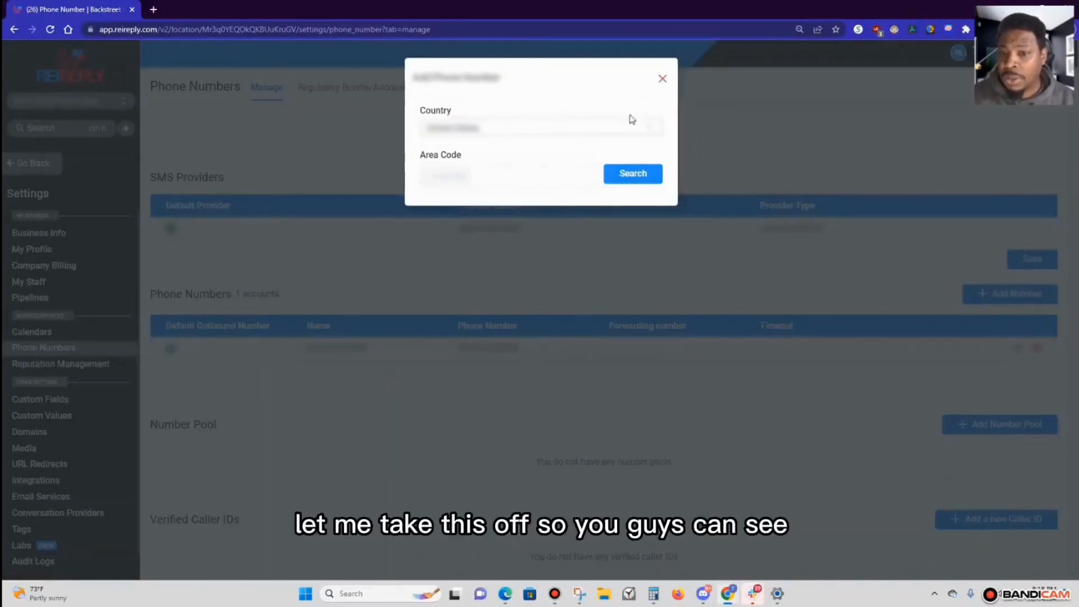
left_click(662, 79)
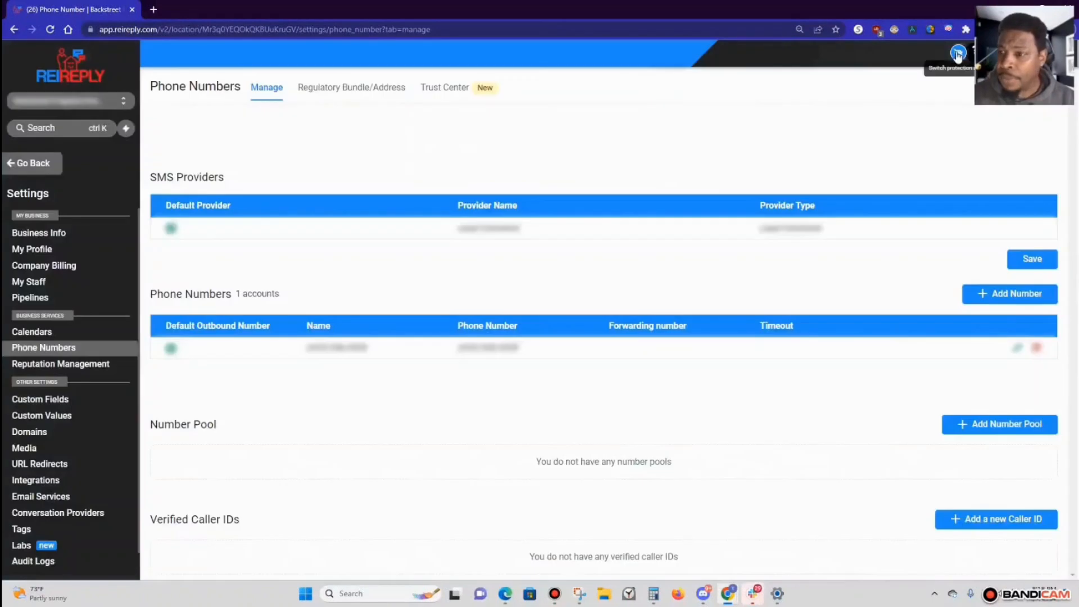
left_click(1009, 293)
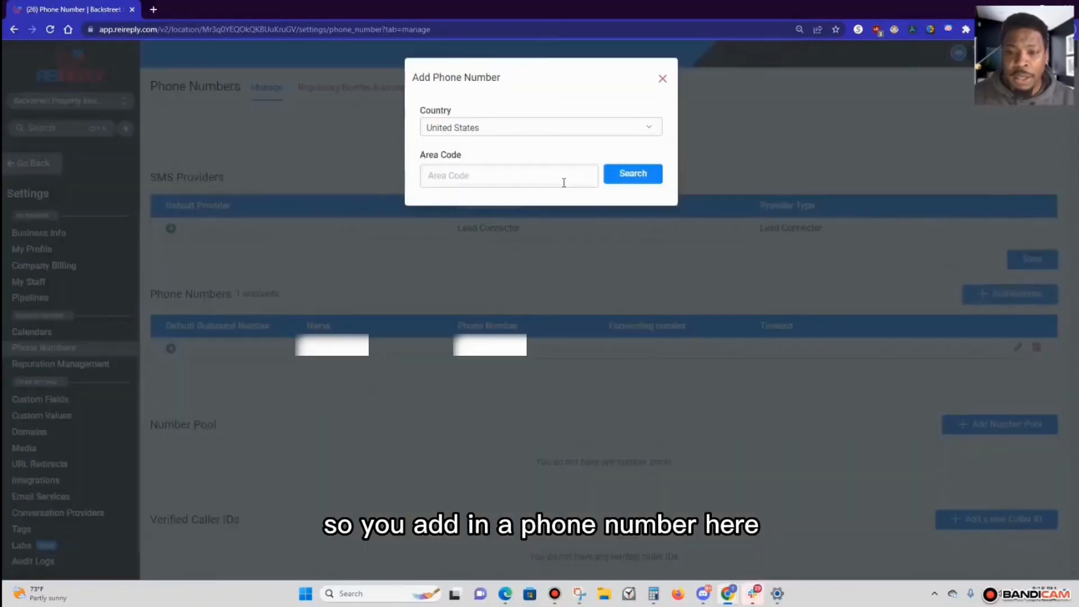
left_click(497, 174)
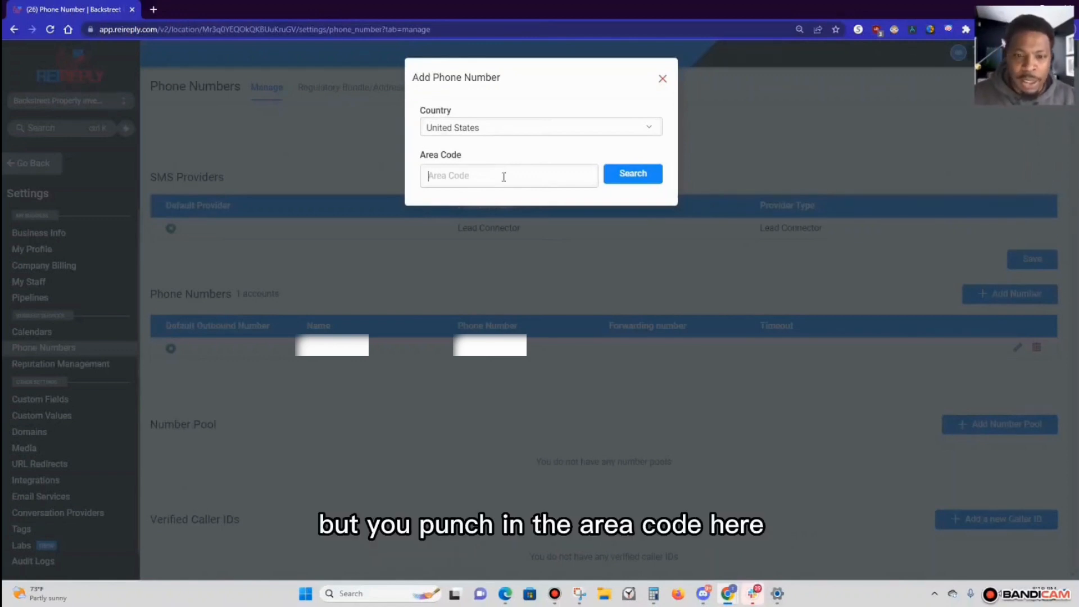
type("410")
left_click(630, 172)
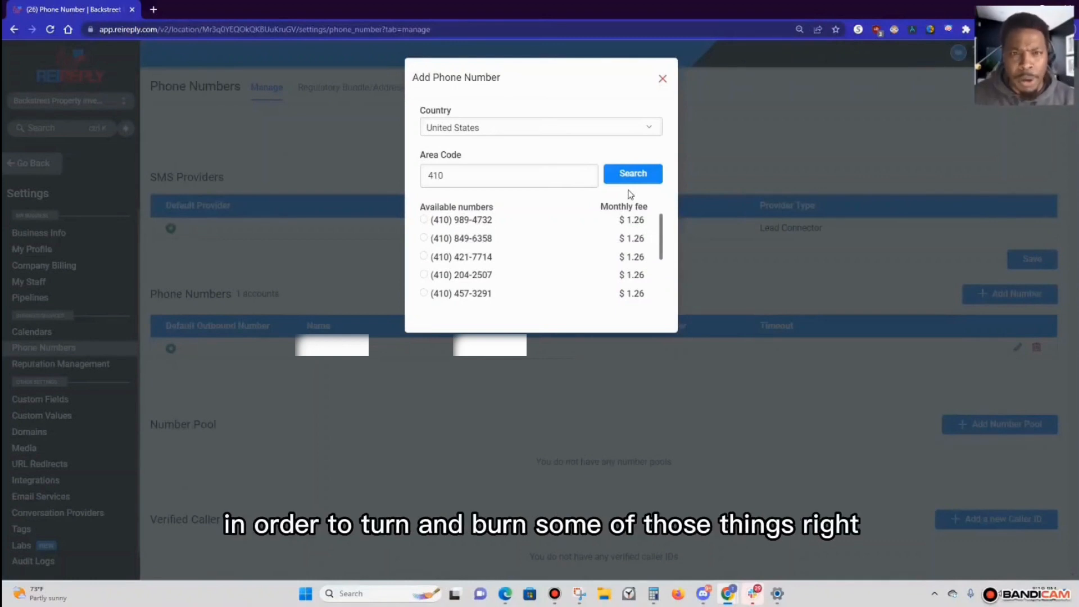
left_click(664, 81)
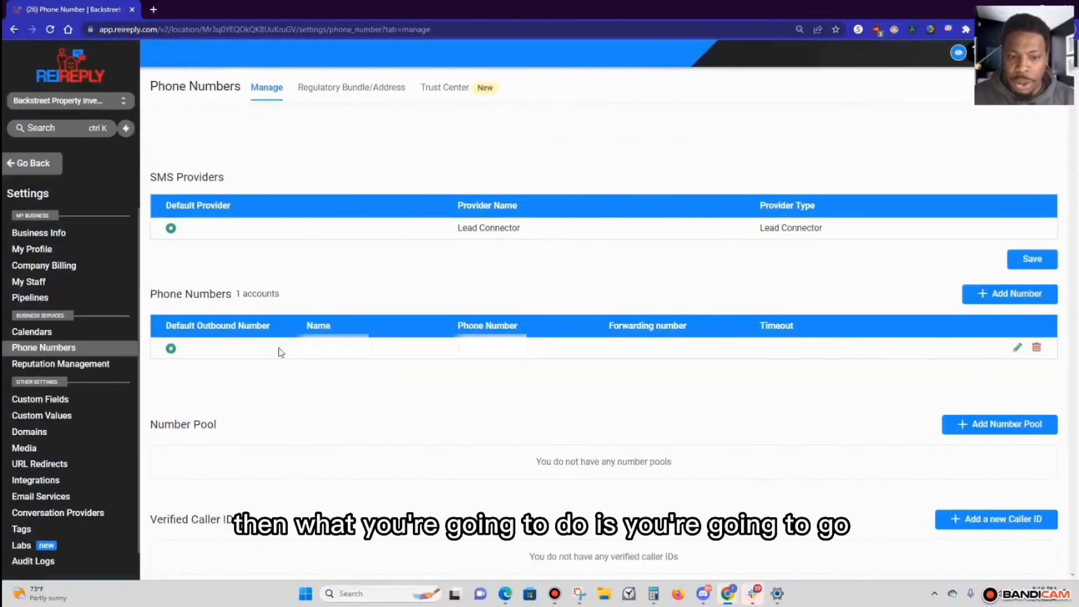
Step: Open the existing phone number's settings and review the call forwarding, caller ID and call connect options
left_click(64, 350)
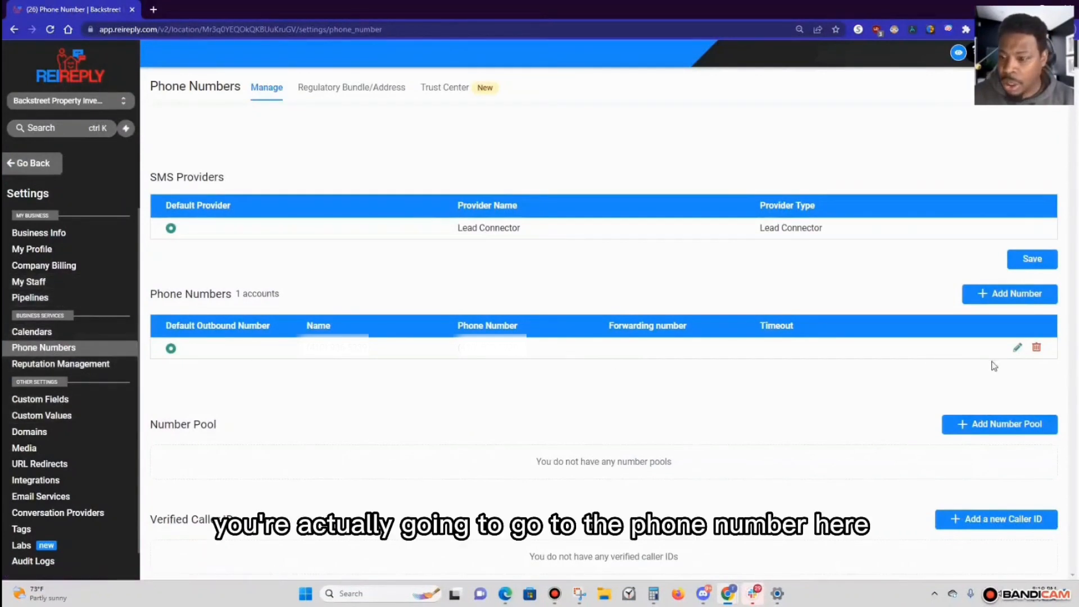
left_click(1016, 349)
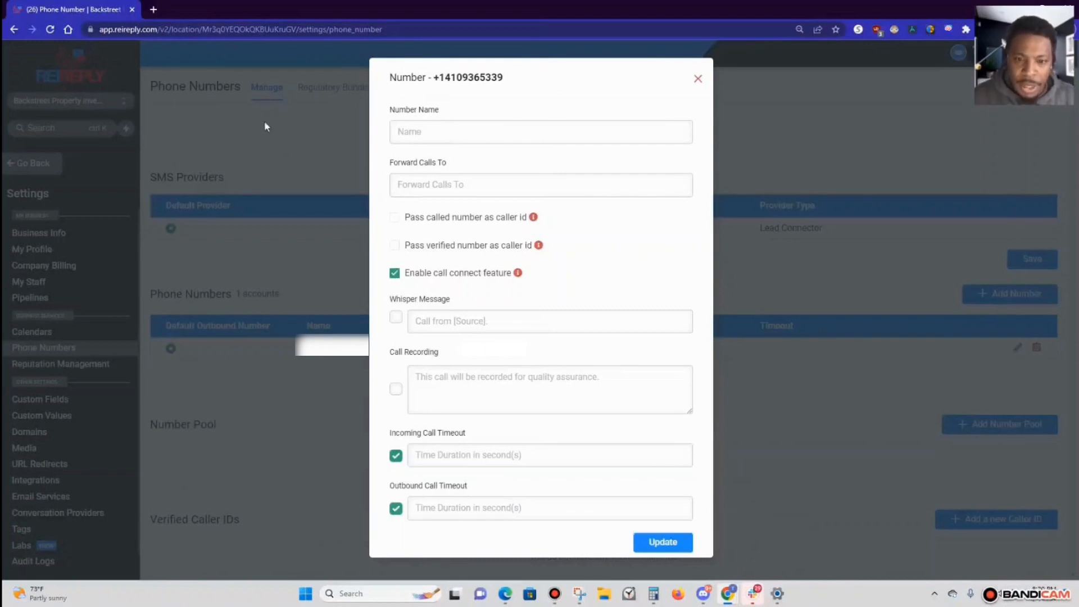
left_click(460, 184)
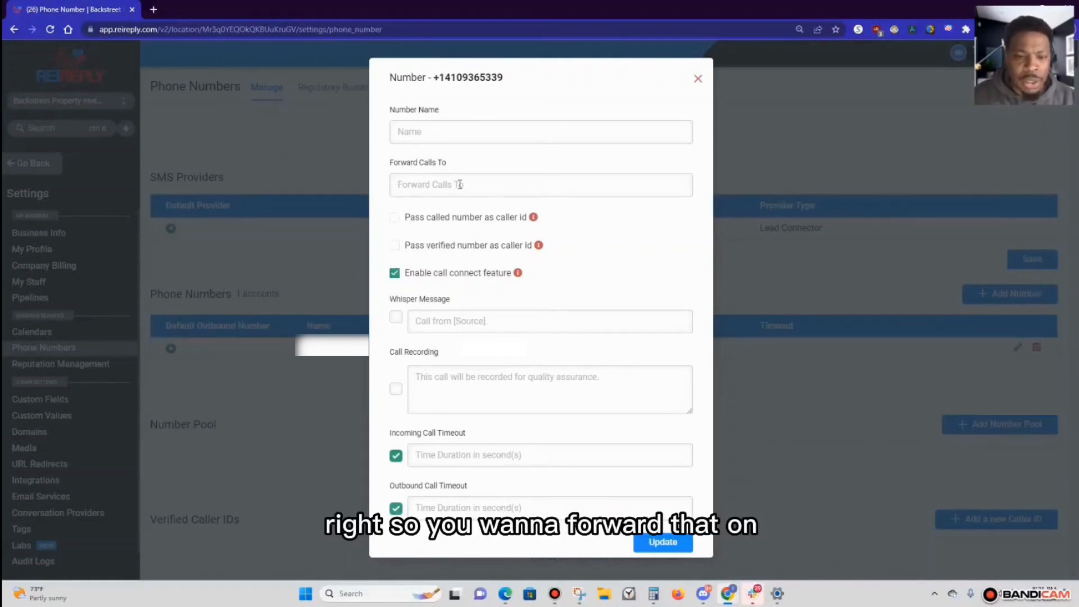
mouse_move(537, 224)
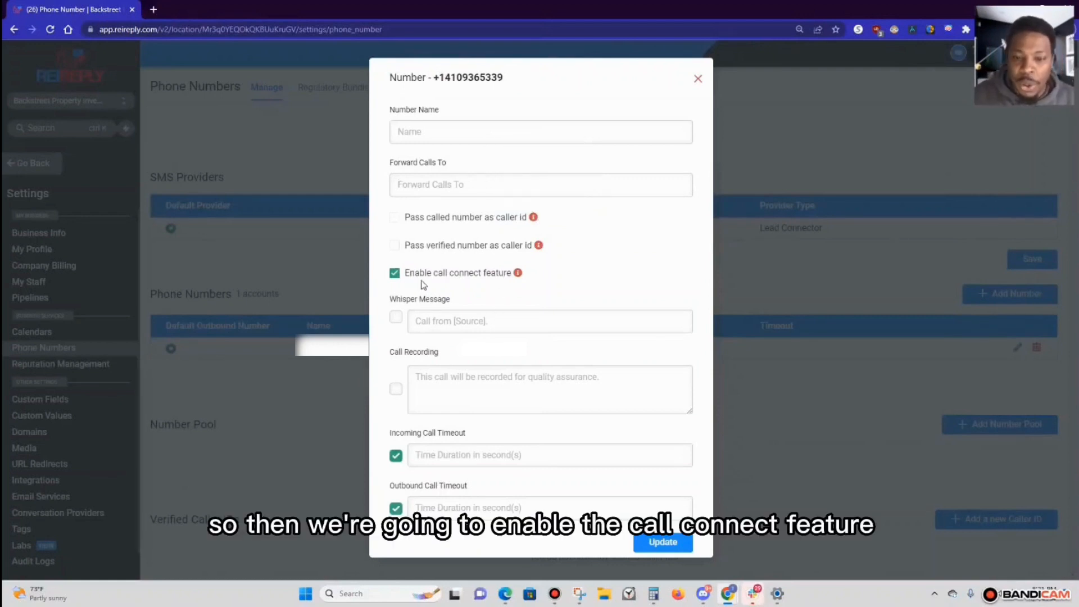
mouse_move(517, 275)
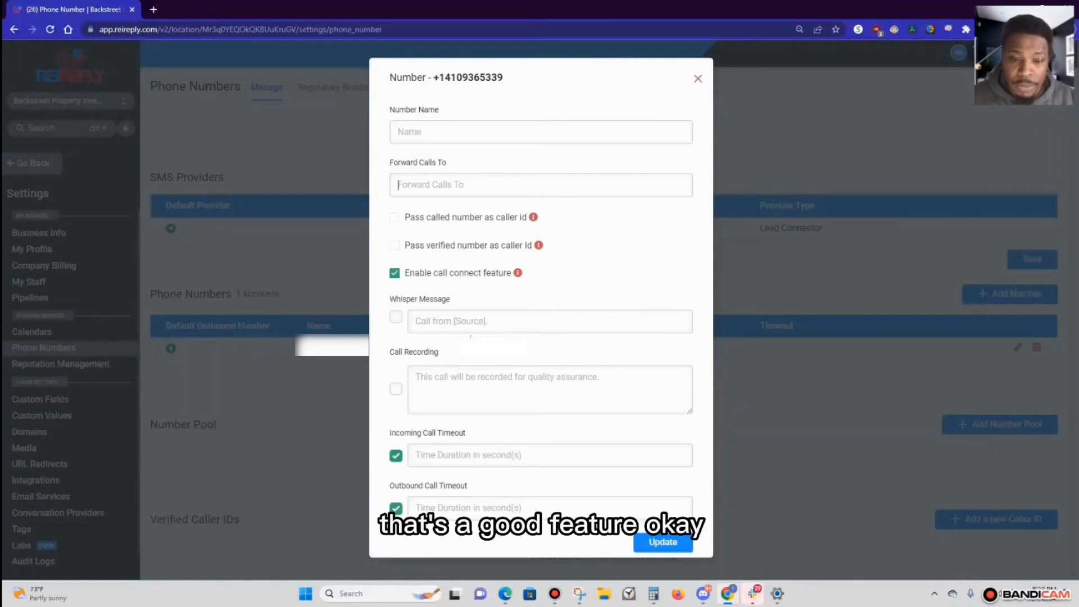
left_click(396, 318)
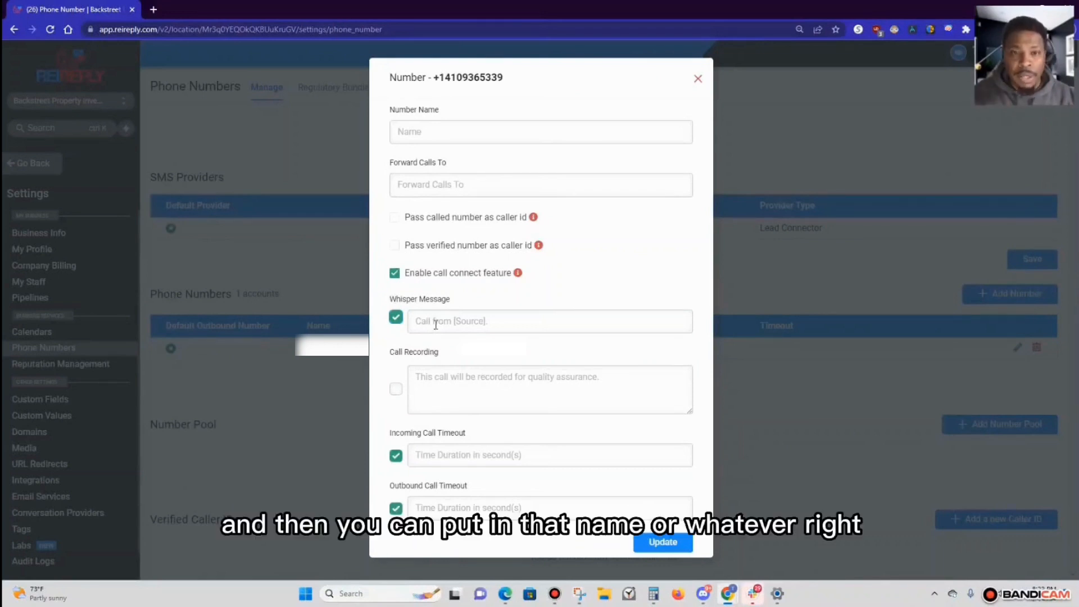
left_click(436, 325)
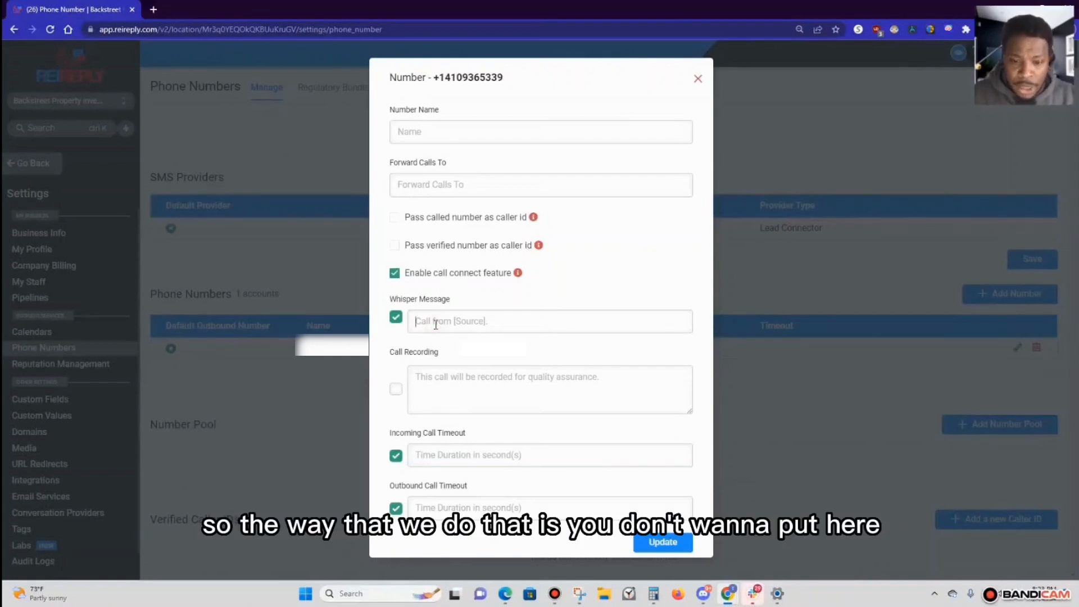
type("Call from")
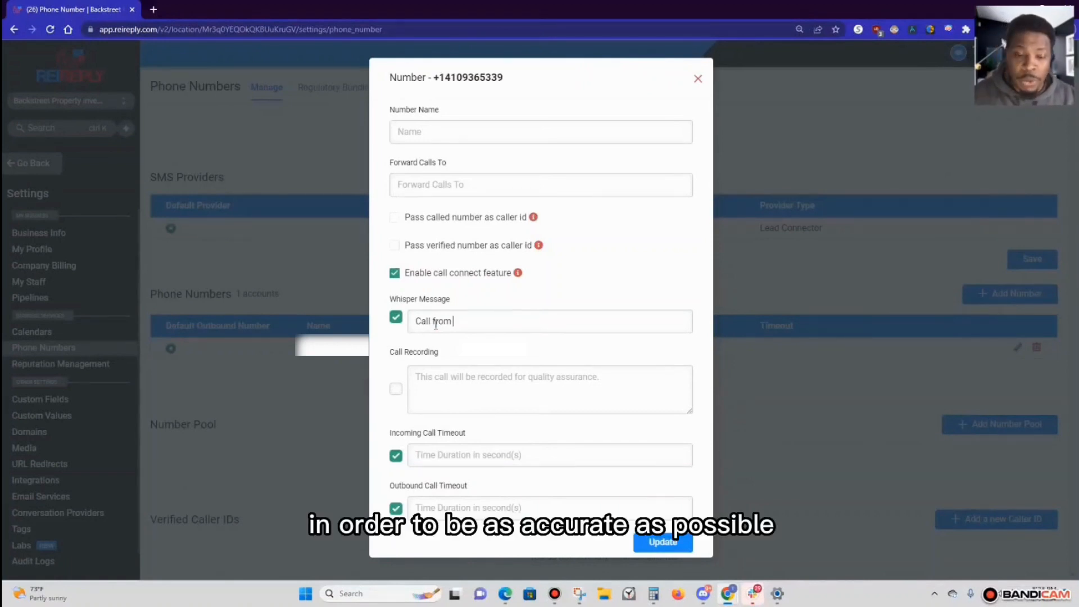
key("BackSpace")
key("BackSpace")
key("BackSpace")
key("BackSpace")
key("BackSpace")
key("BackSpace")
key("BackSpace")
key("BackSpace")
key("BackSpace")
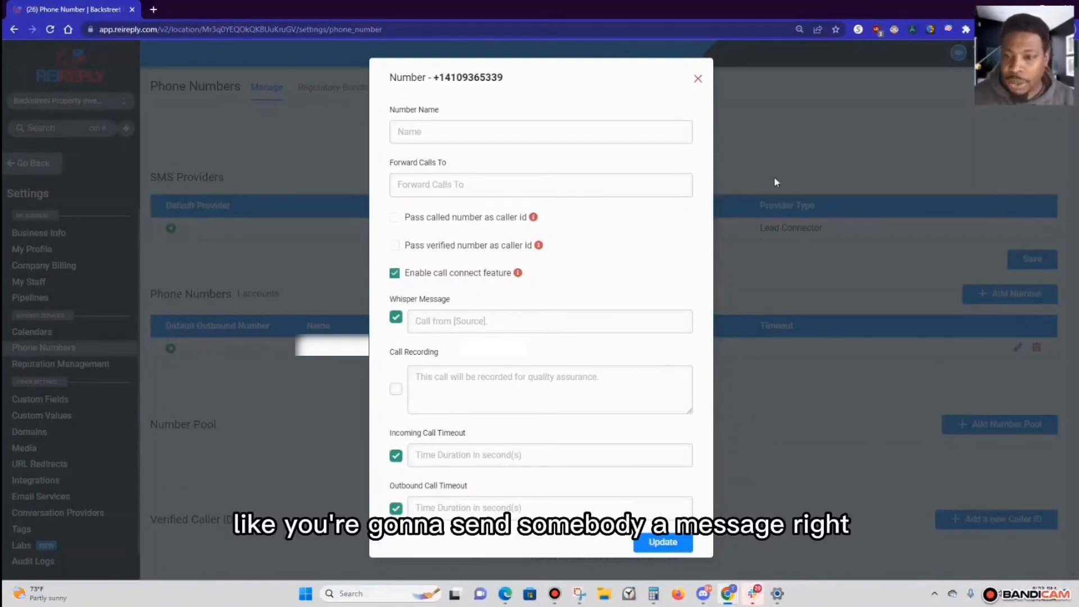
left_click(699, 82)
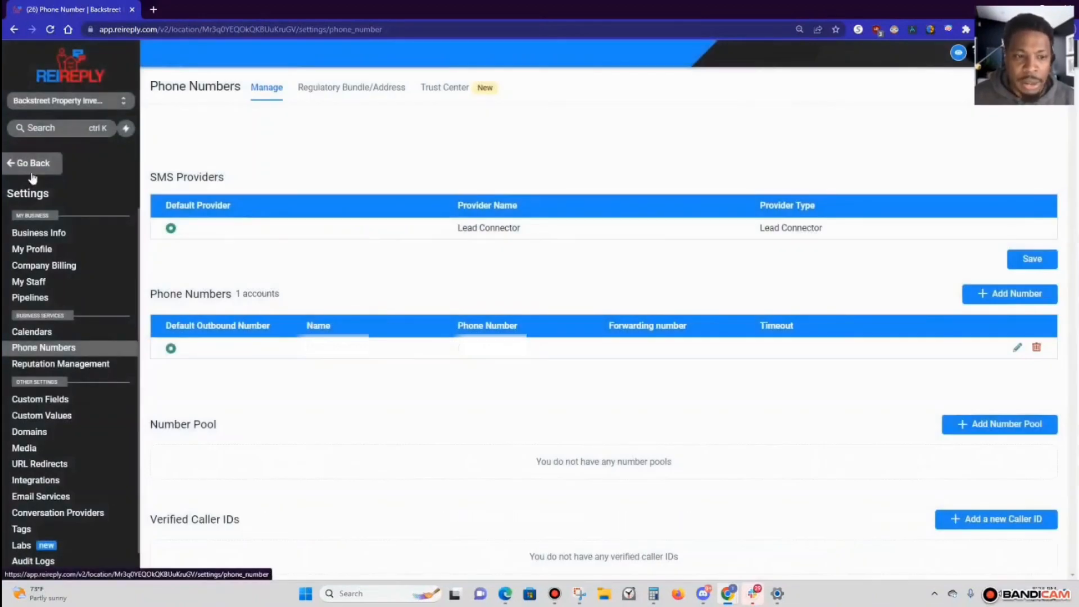
Step: Switch on protection mode to blur the sensitive account data
right_click(42, 266)
left_click(40, 253)
right_click(39, 253)
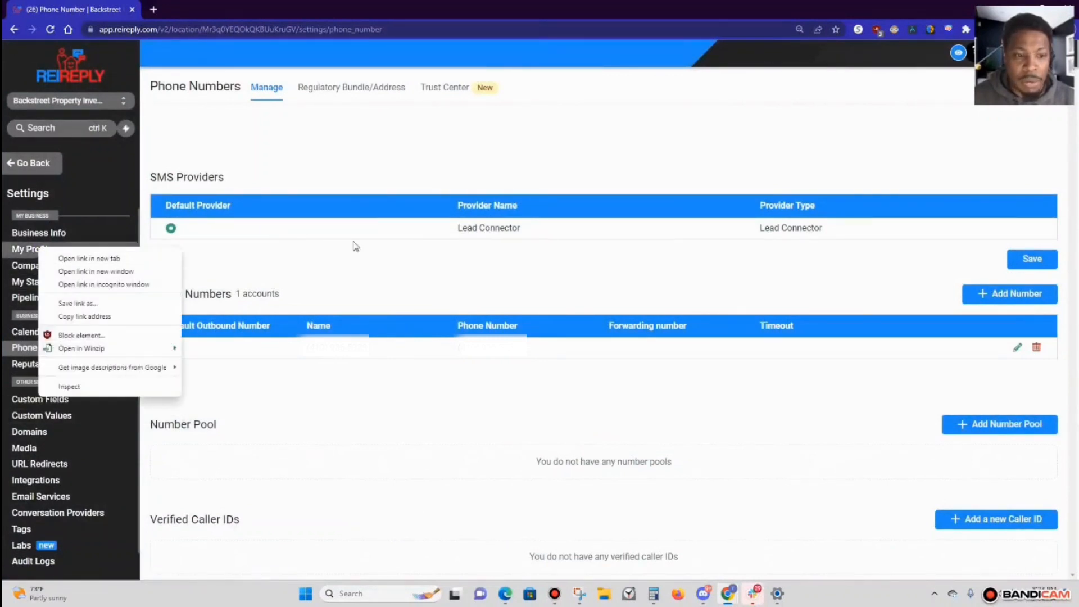
left_click(953, 55)
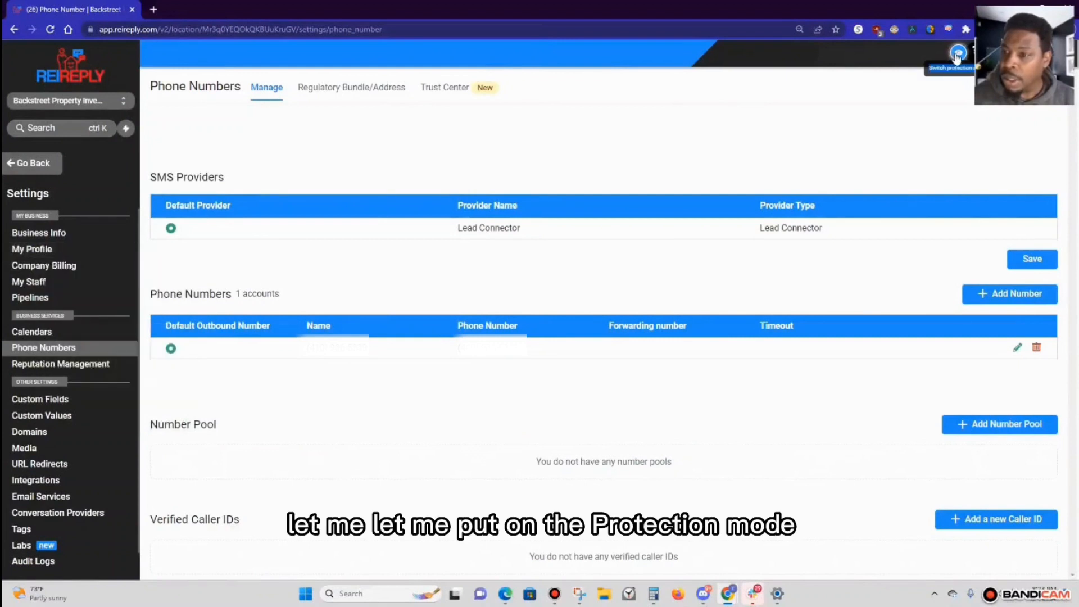
left_click(957, 54)
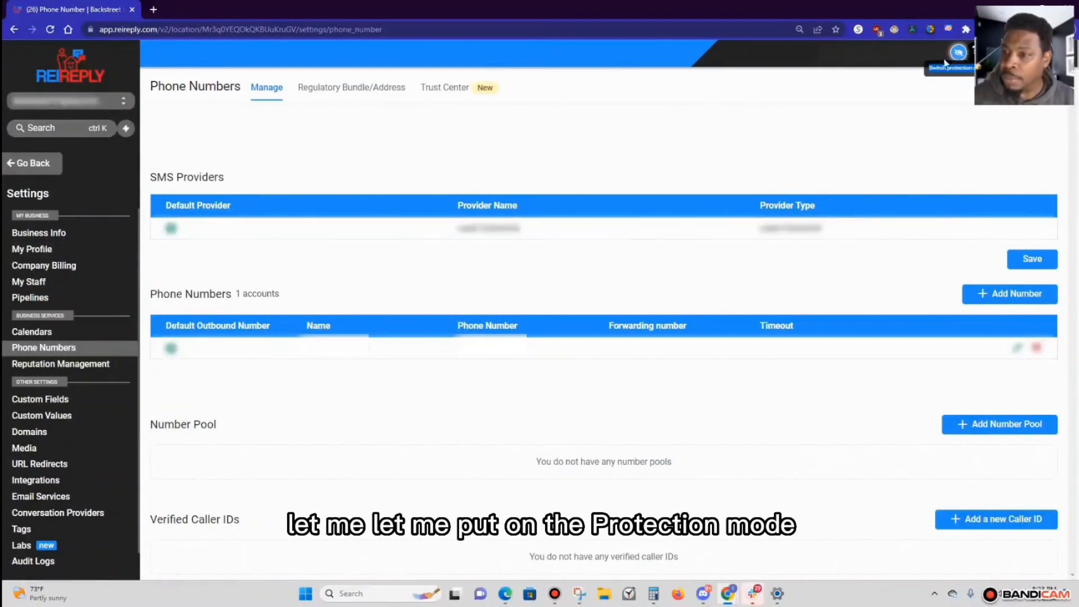
Step: Open the details of the Textable contact in a separate browser tab
right_click(48, 235)
left_click(108, 243)
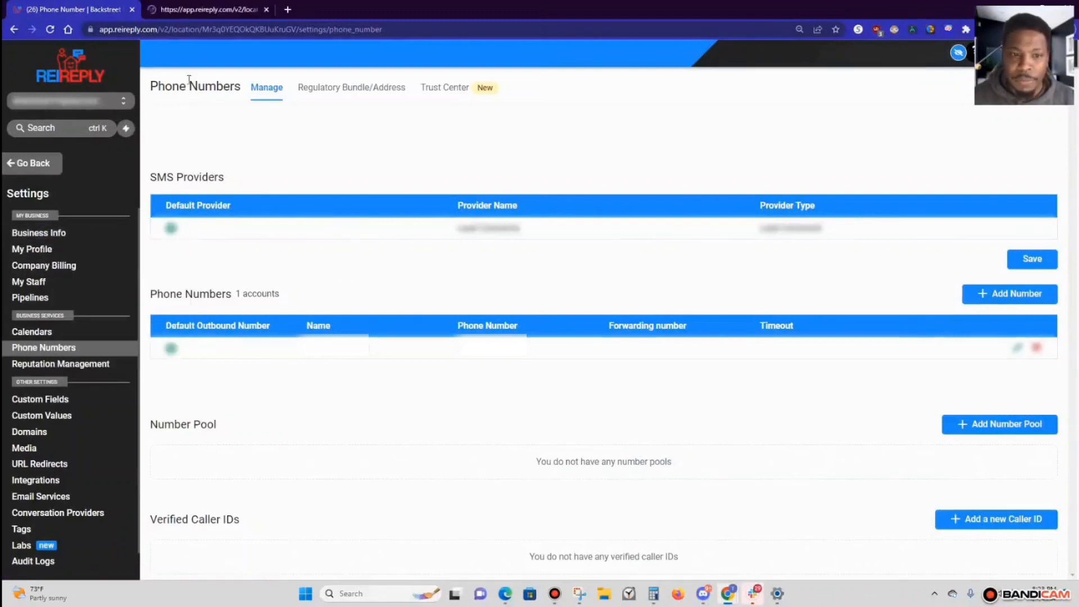
left_click(193, 7)
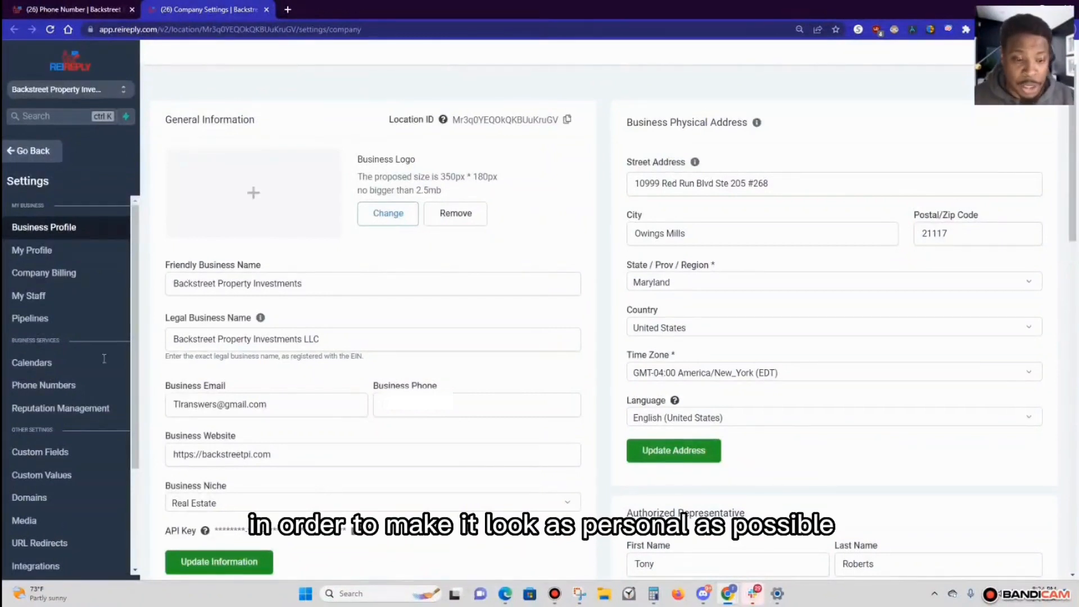
left_click(41, 155)
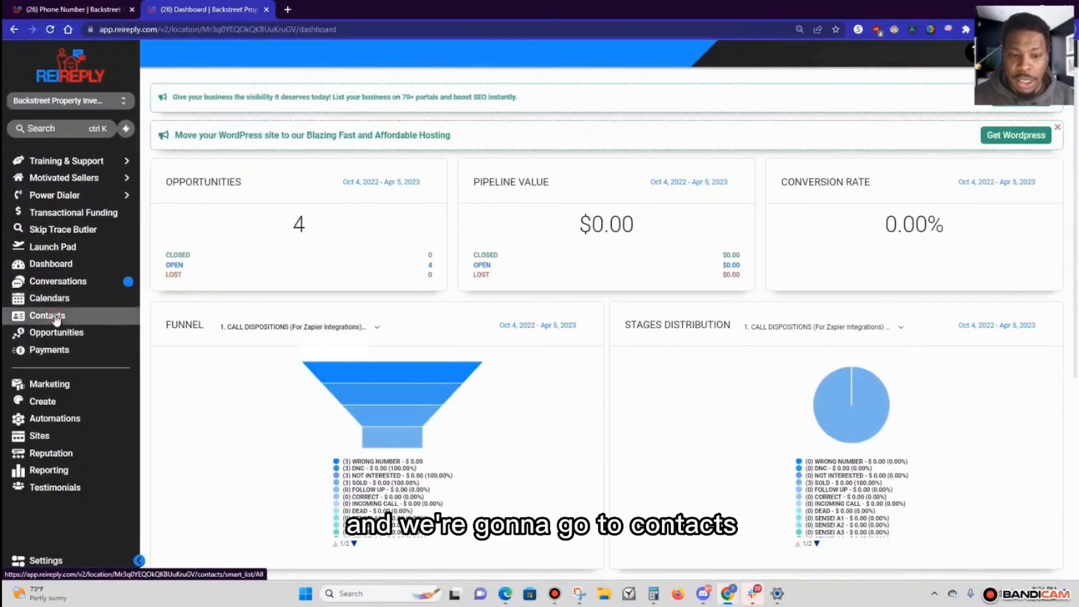
left_click(55, 318)
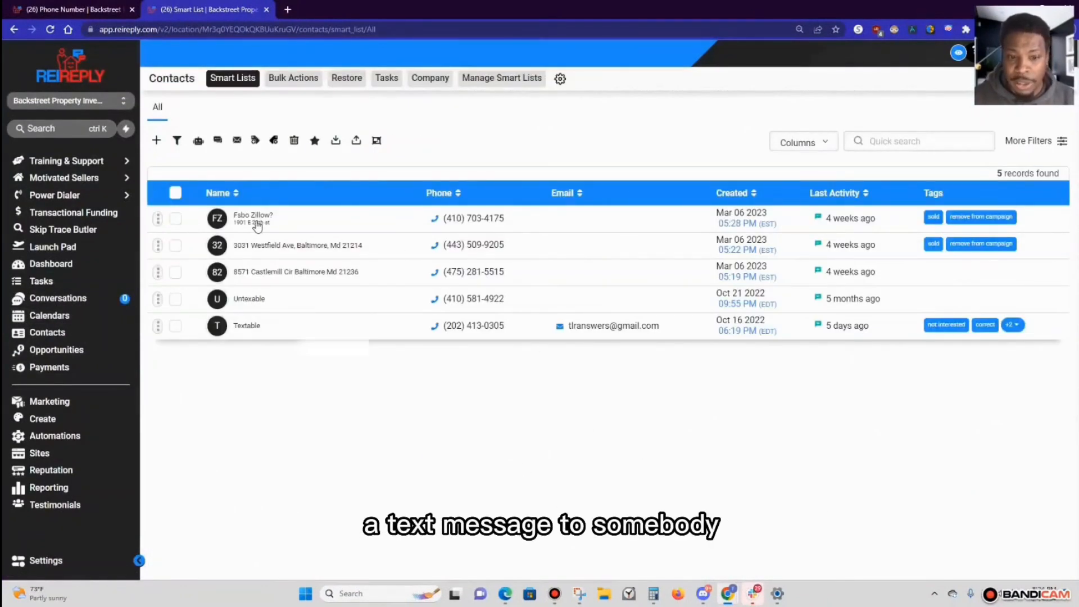
left_click(246, 331)
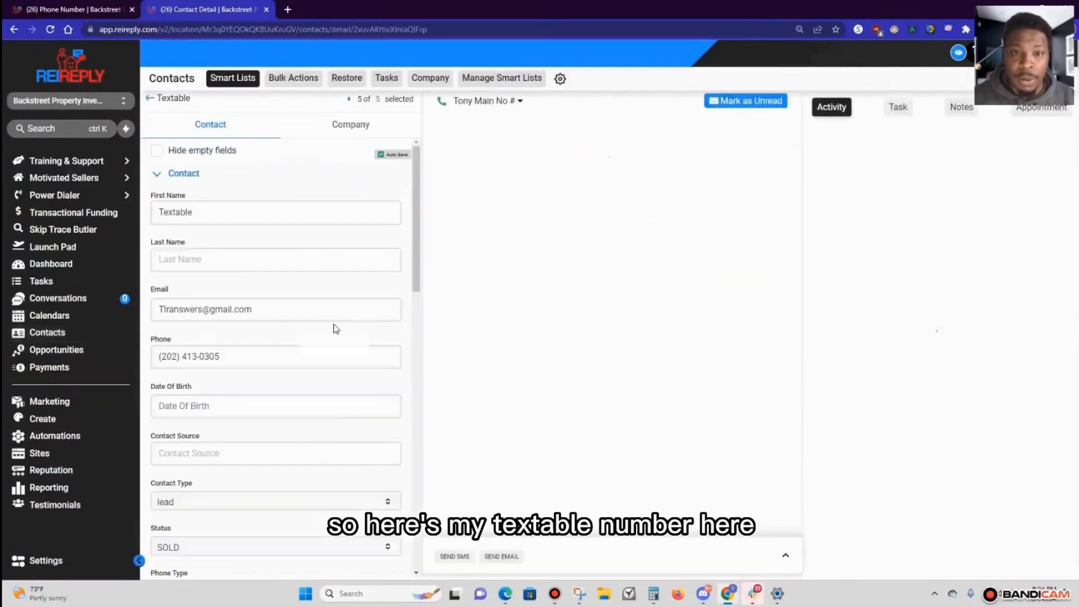
Step: Start an SMS to the Textable contact and insert the contact's First Name and Address 1 merge tags
scroll(555, 448, "up", 2)
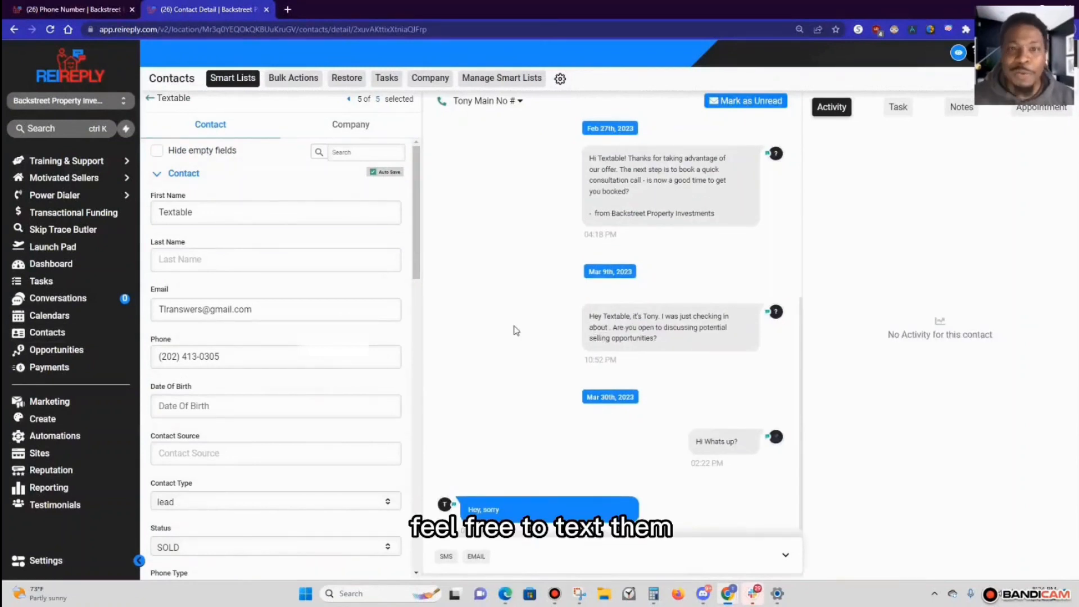
scroll(320, 380, "down", 3)
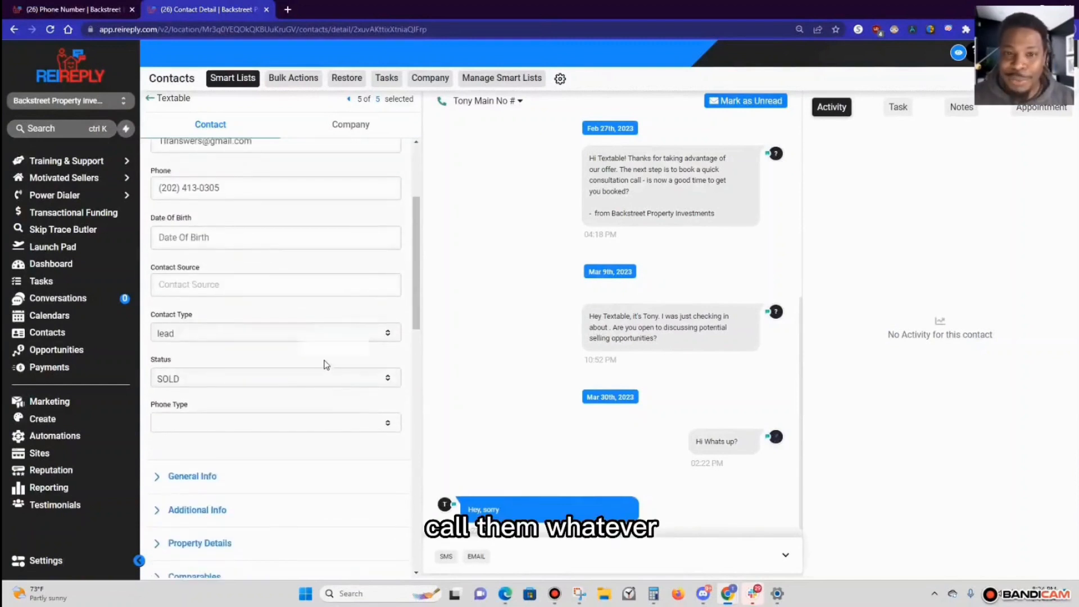
scroll(236, 388, "down", 2)
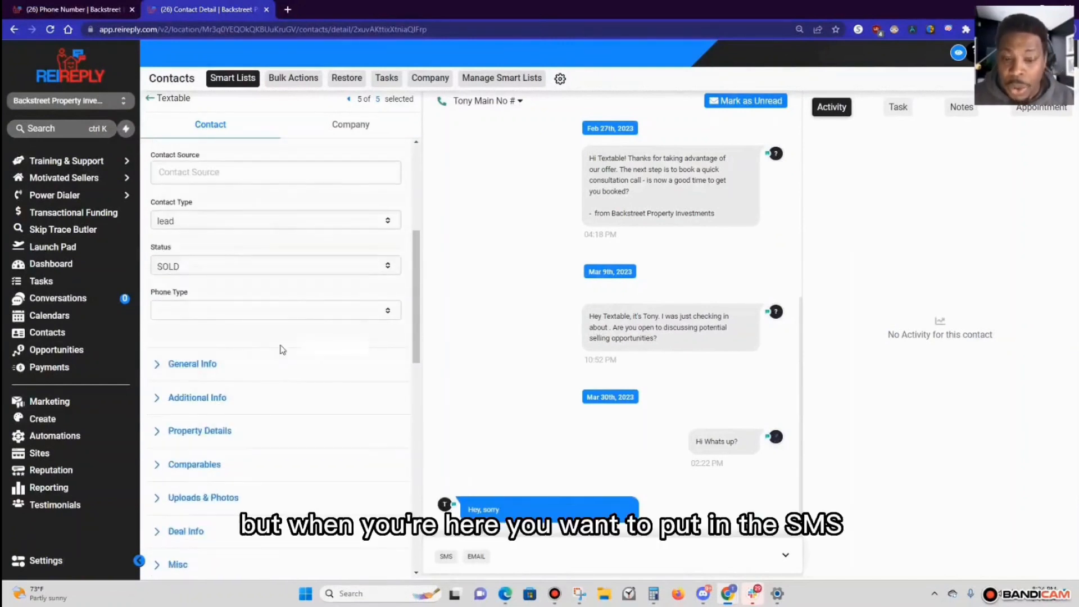
scroll(282, 350, "up", 1)
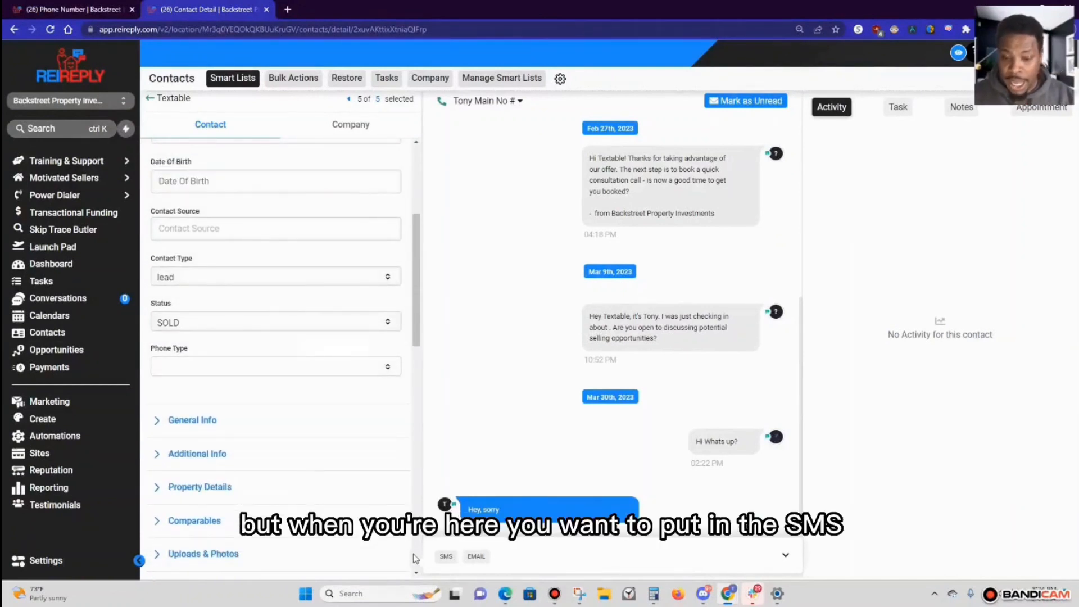
left_click(442, 556)
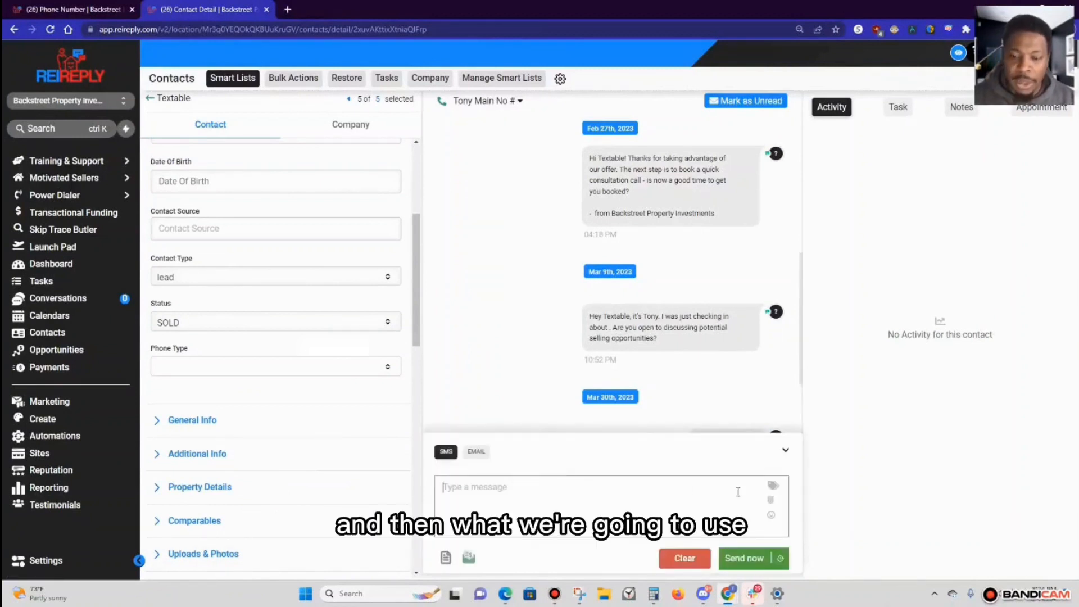
left_click(773, 485)
mouse_move(736, 359)
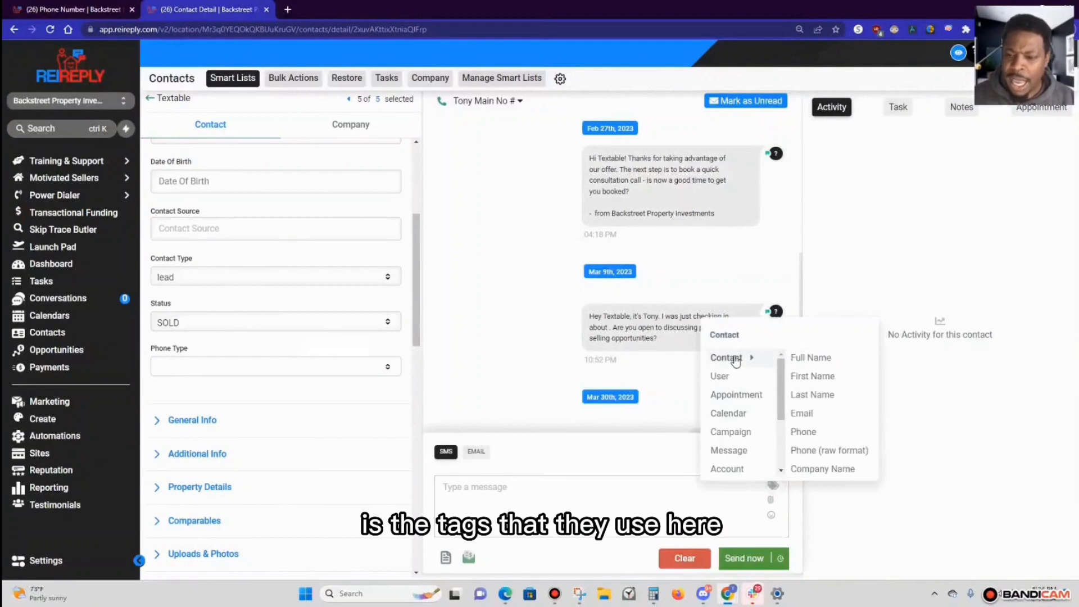
left_click(803, 377)
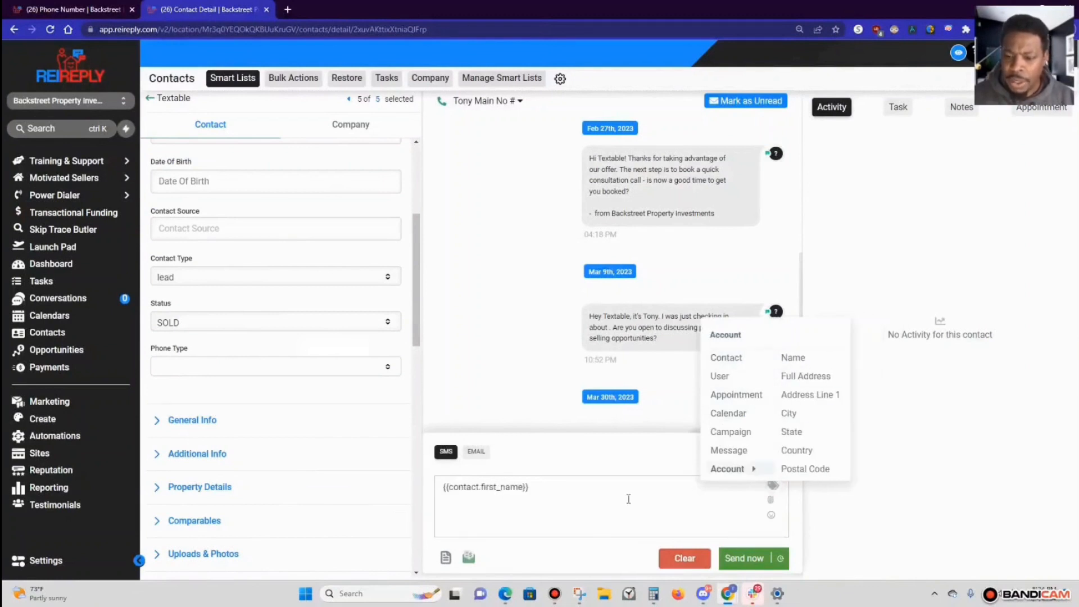
mouse_move(753, 357)
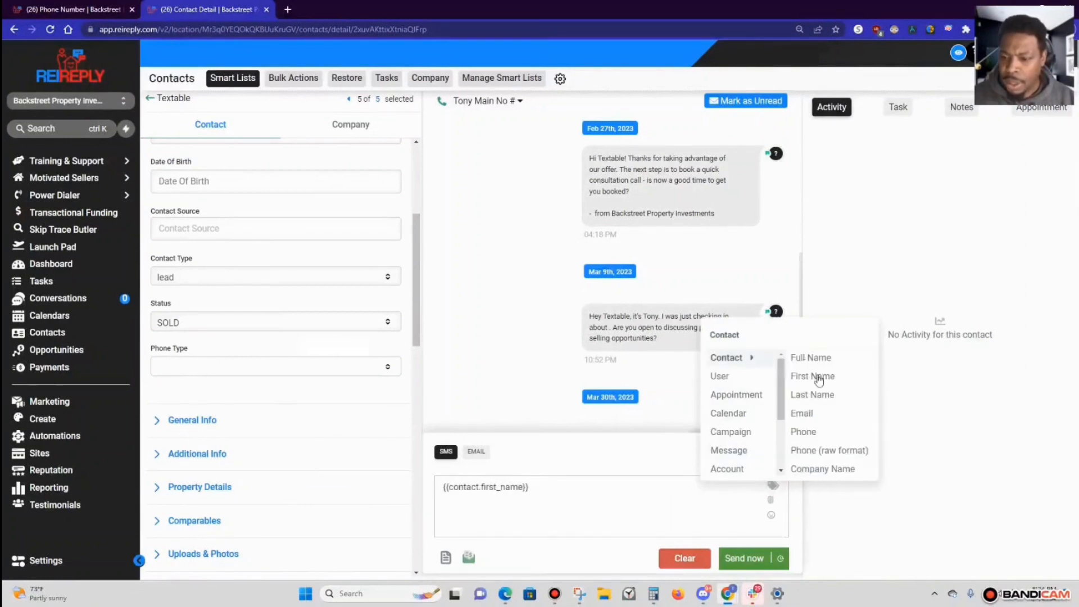
scroll(809, 449, "down", 1)
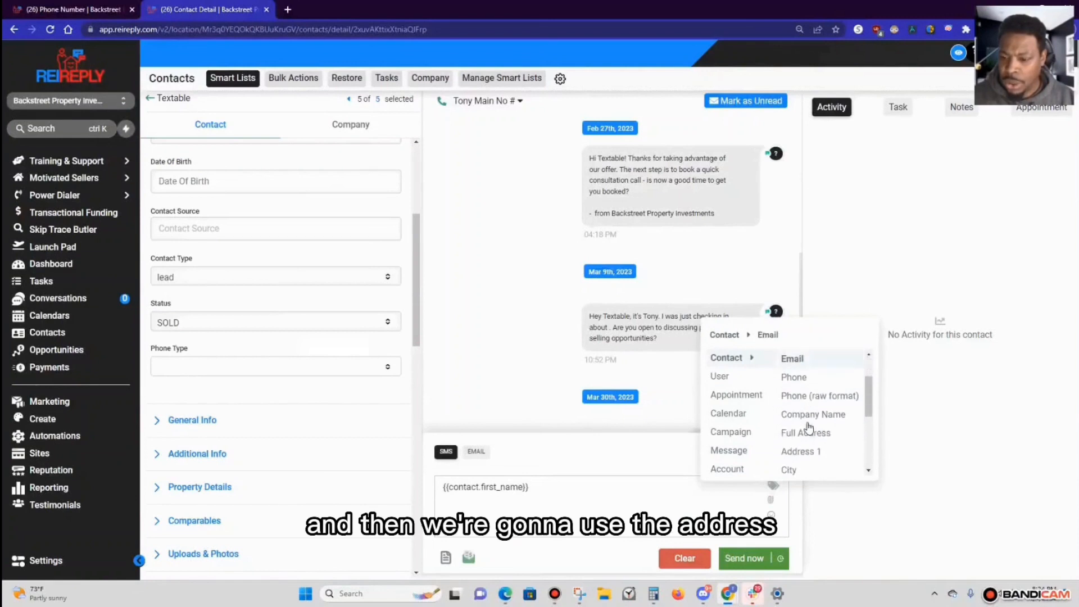
left_click(798, 450)
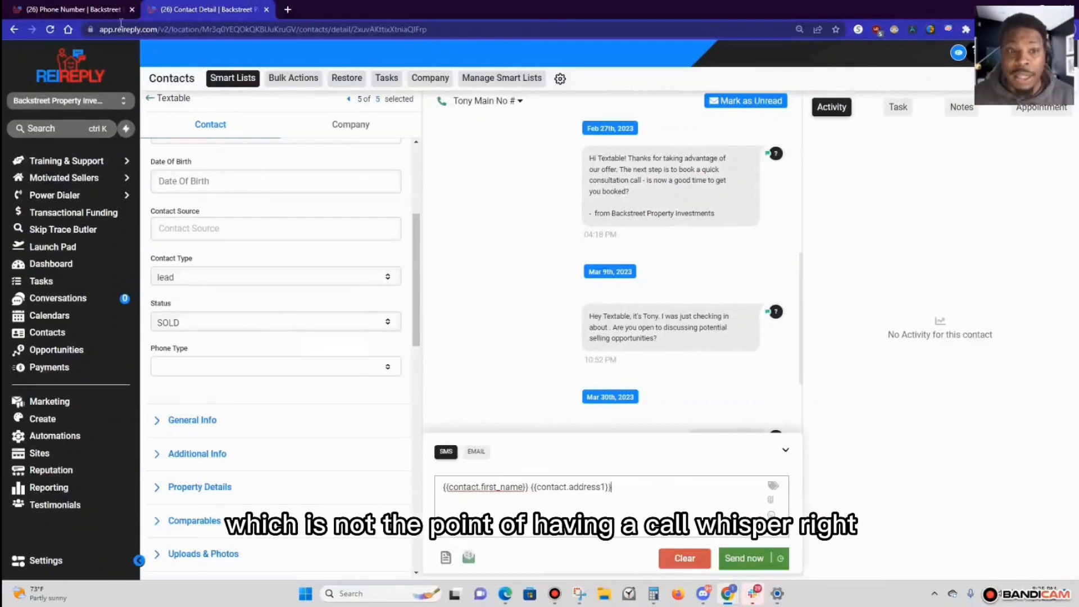
Step: Return to the phone numbers page, reopen the existing number's settings with protection mode off, and enable its whisper message
left_click(103, 12)
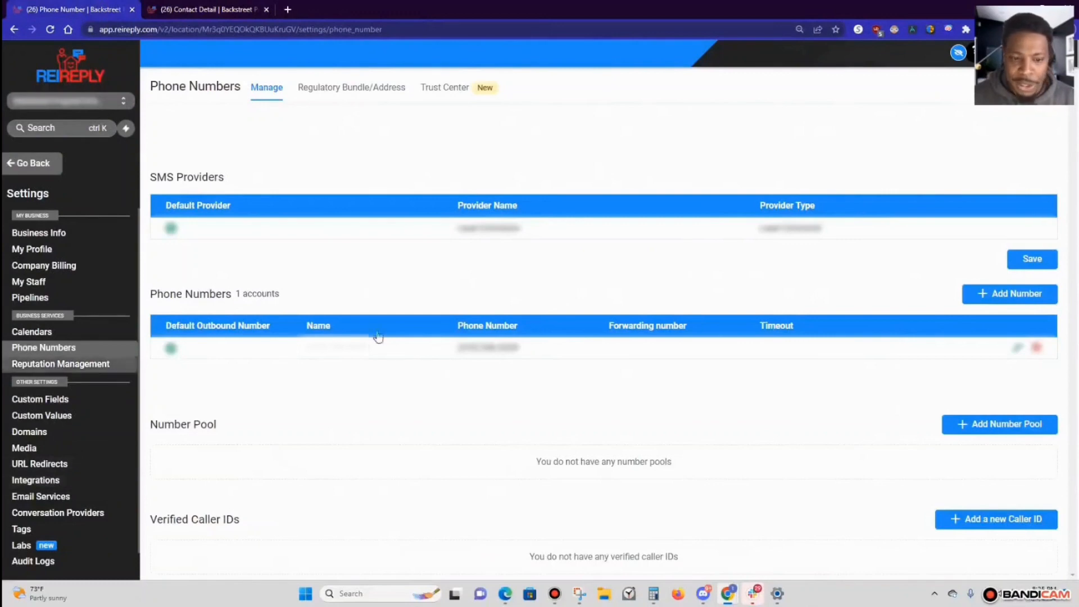
left_click(1017, 347)
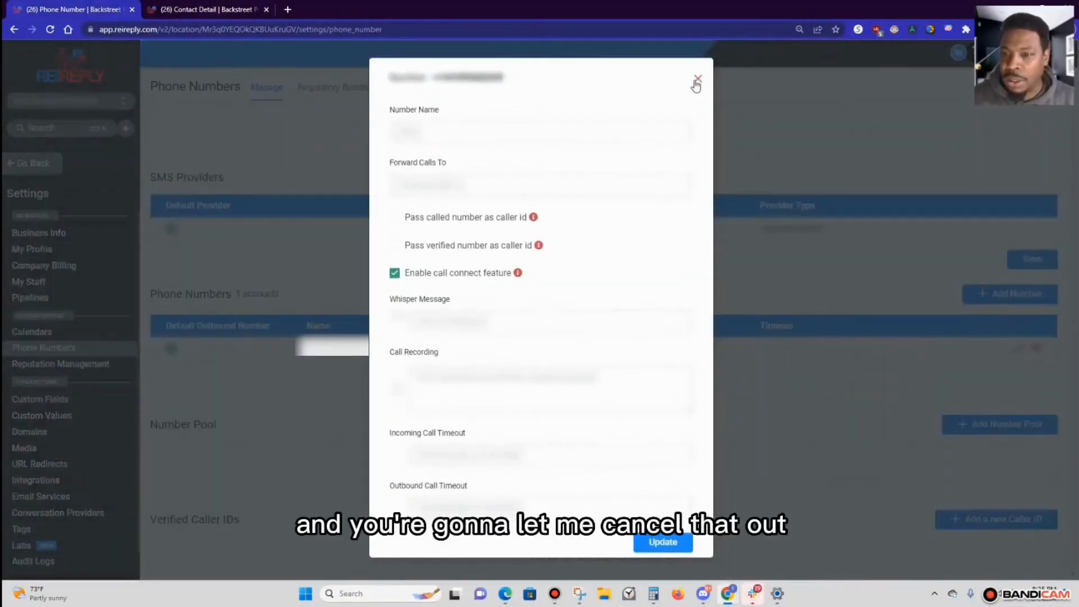
left_click(698, 81)
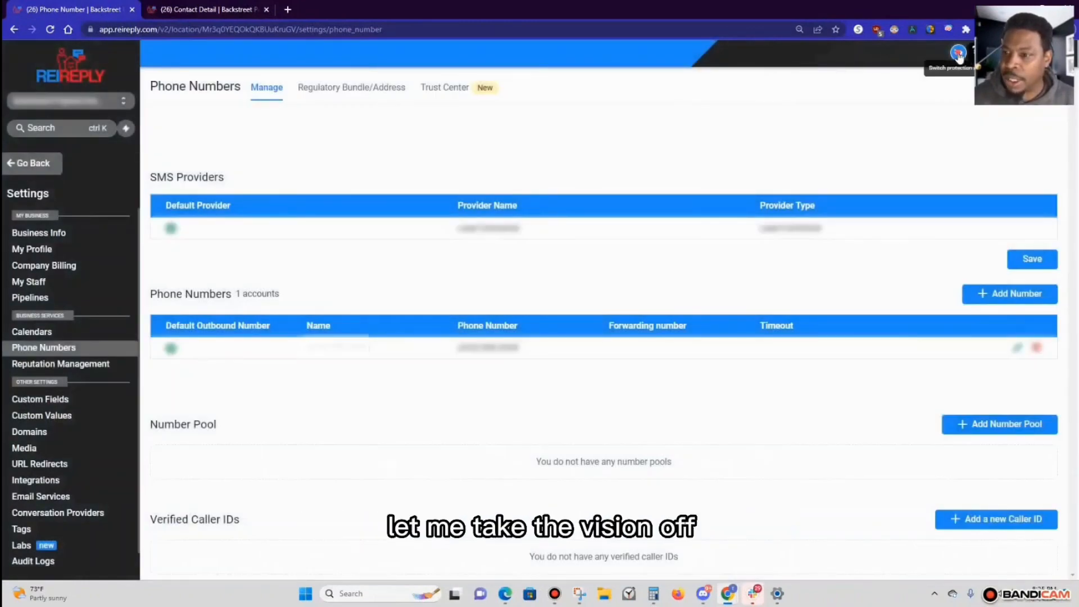
left_click(1017, 347)
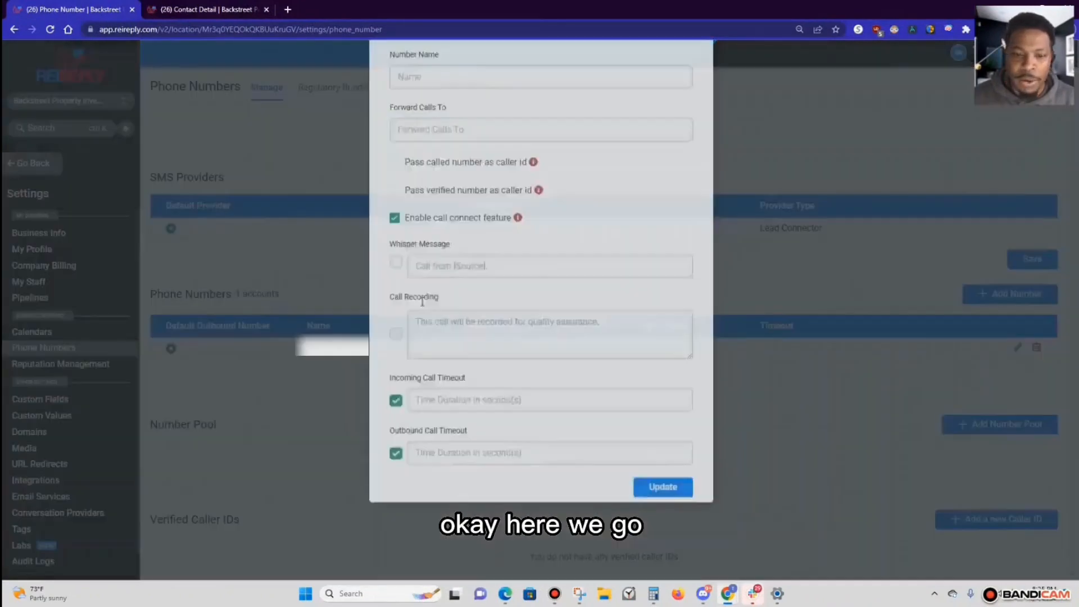
left_click(462, 321)
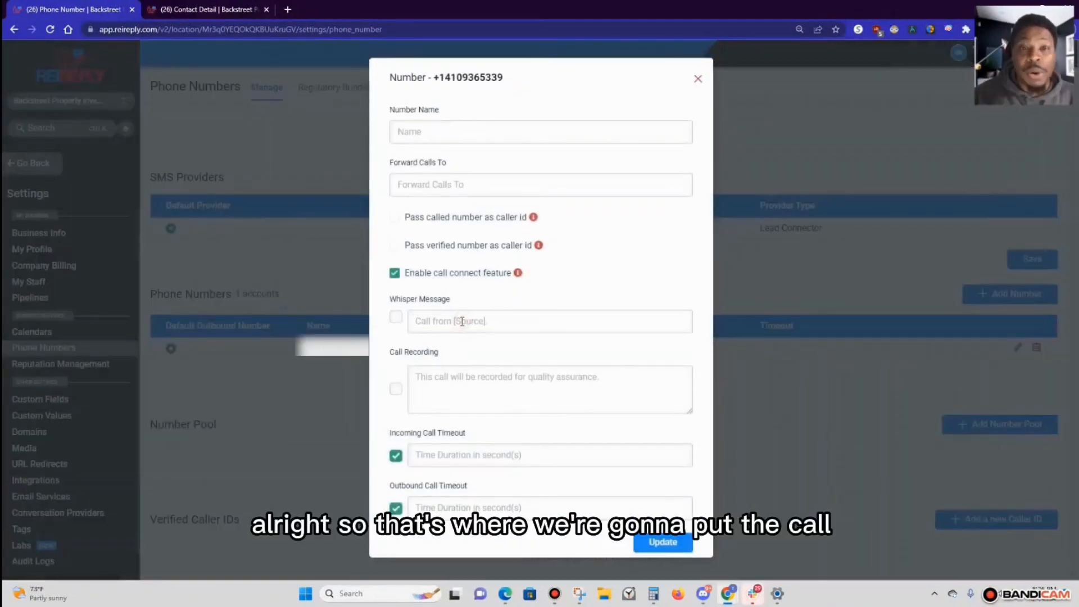
left_click(395, 317)
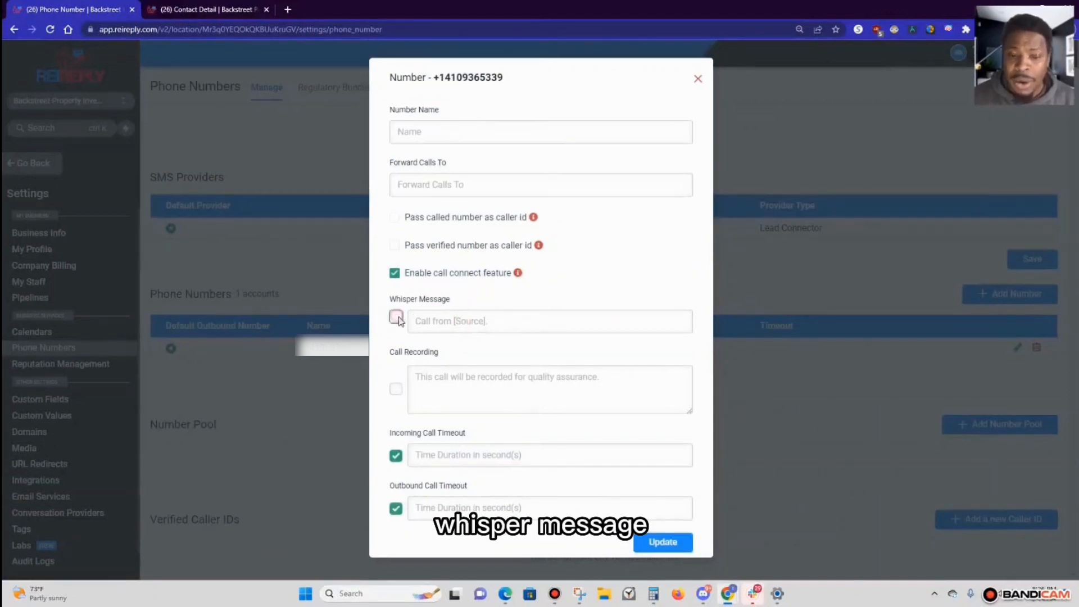